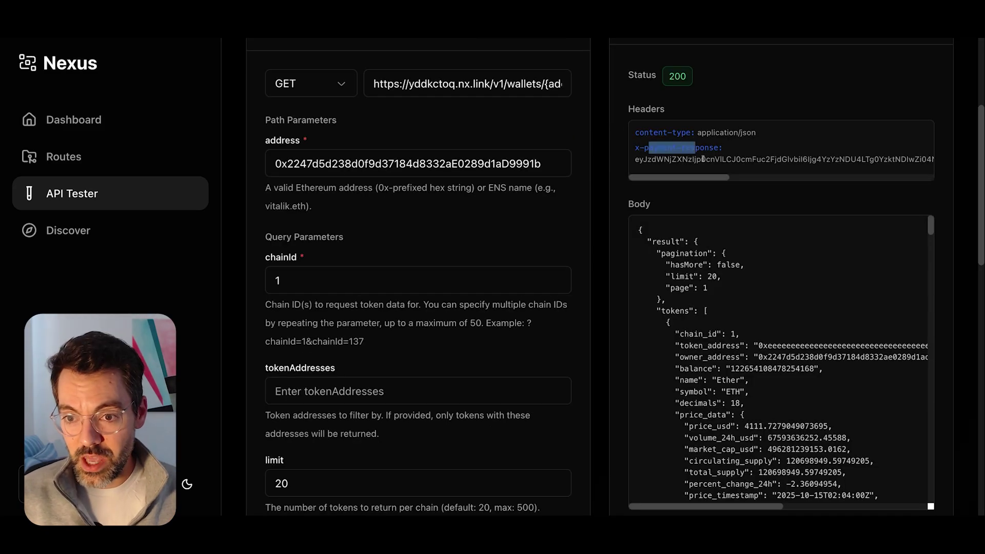
Look over the API Tester response, then go back to the Dashboard overview
scroll(784, 188, "down", 8)
scroll(821, 231, "up", 4)
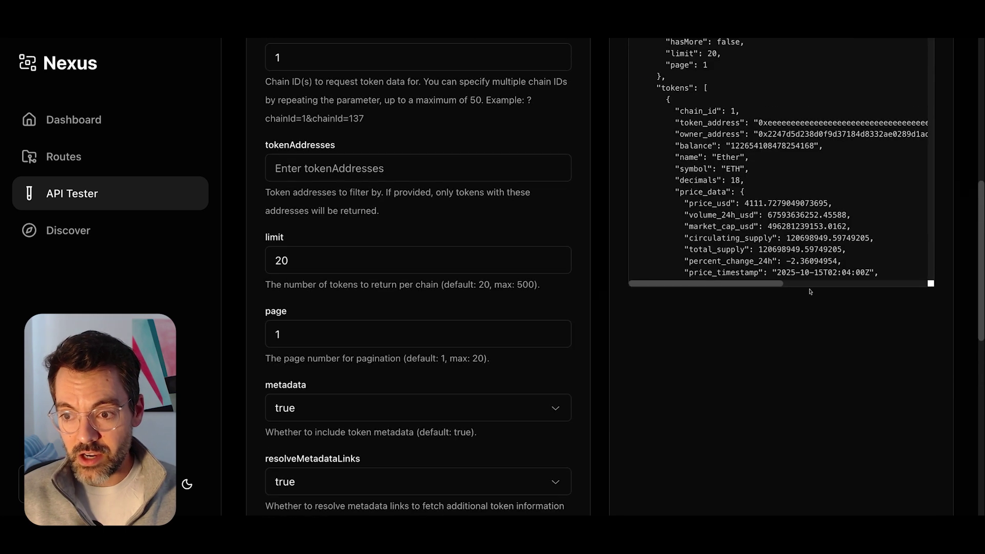
scroll(872, 205, "up", 2)
scroll(913, 216, "down", 5)
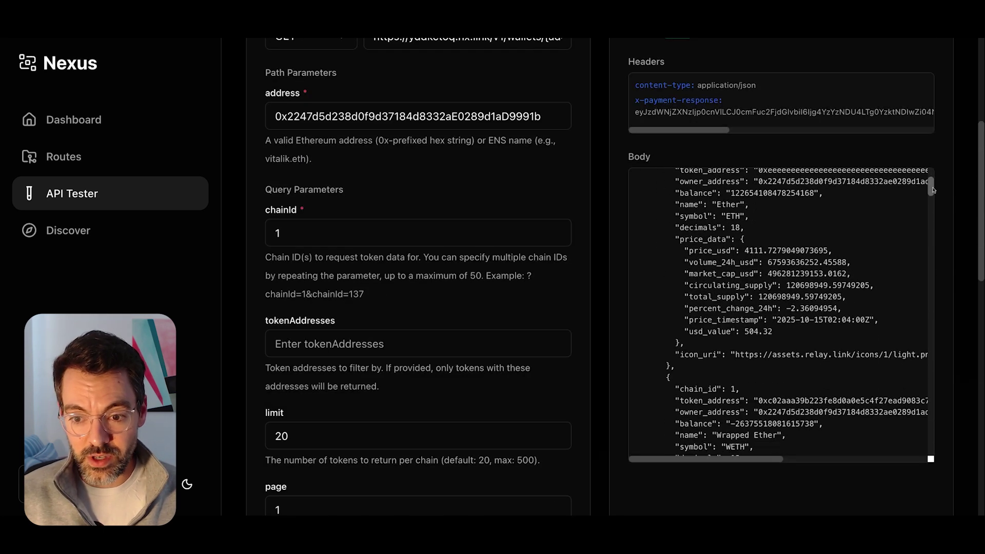
scroll(913, 216, "up", 8)
left_click(95, 123)
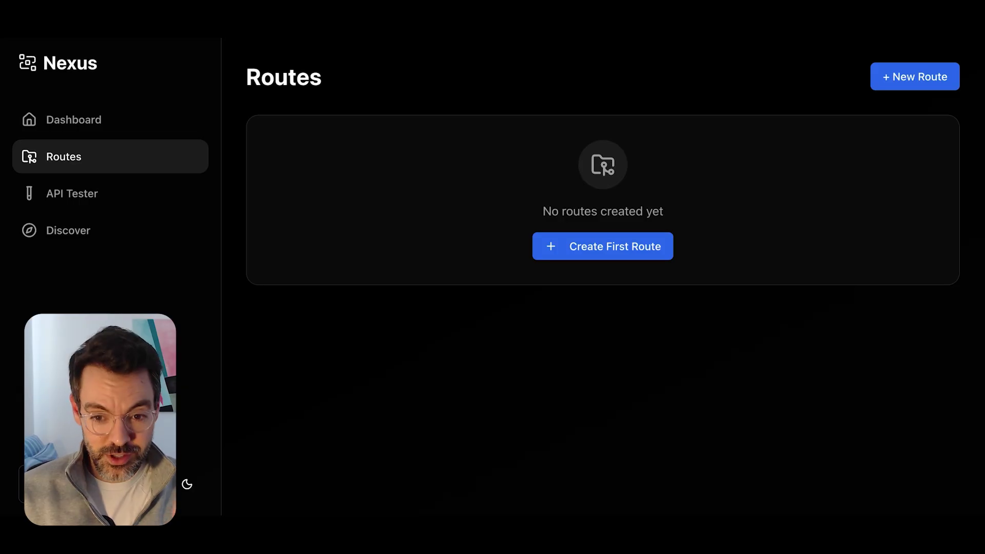
Return to the Dashboard, close the wallet details modal, and scroll down the overview
left_click(73, 120)
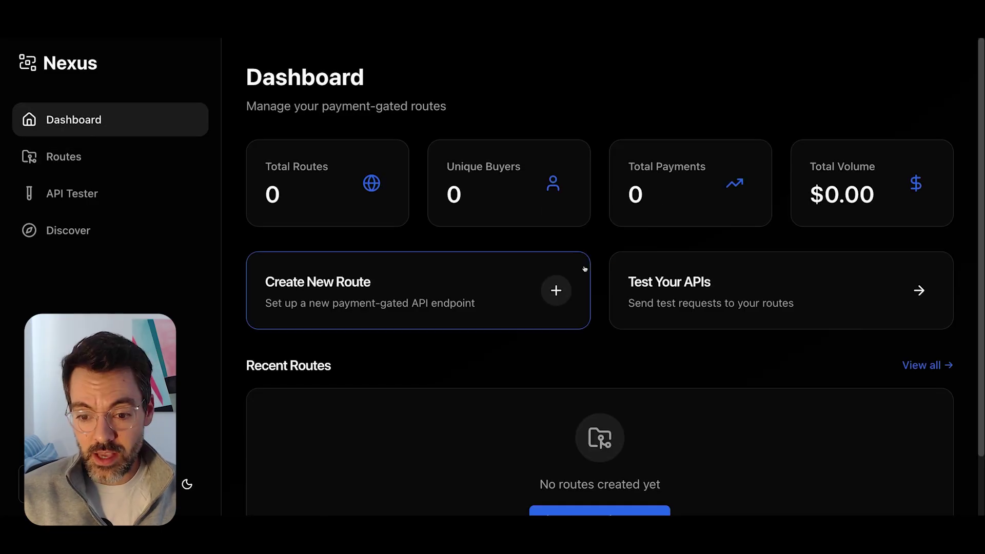
scroll(585, 268, "down", 2)
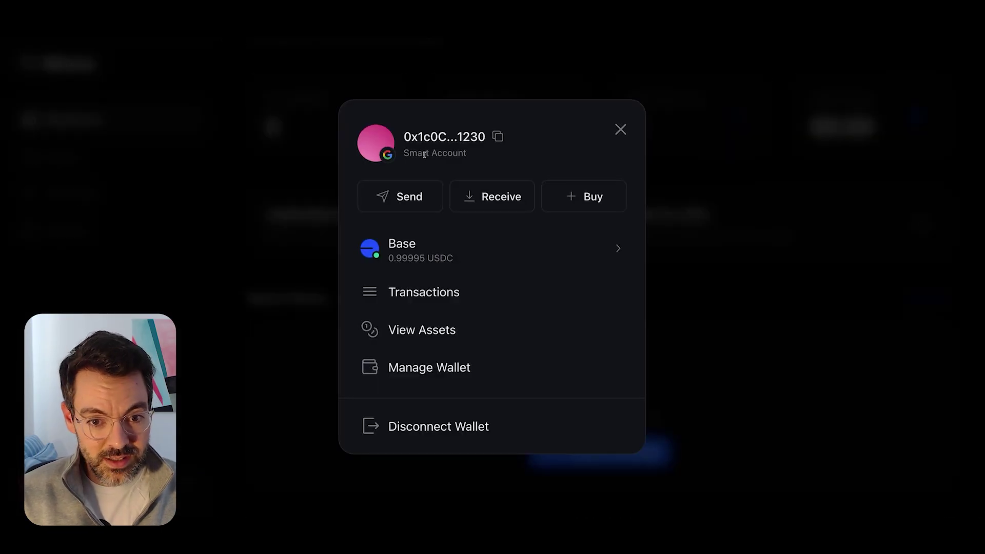
left_click(681, 190)
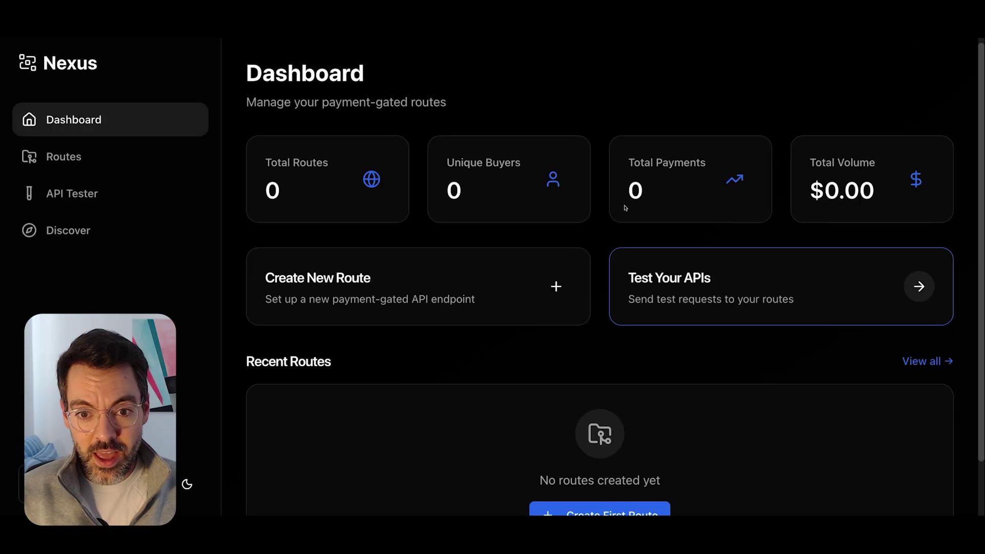
scroll(548, 417, "down", 2)
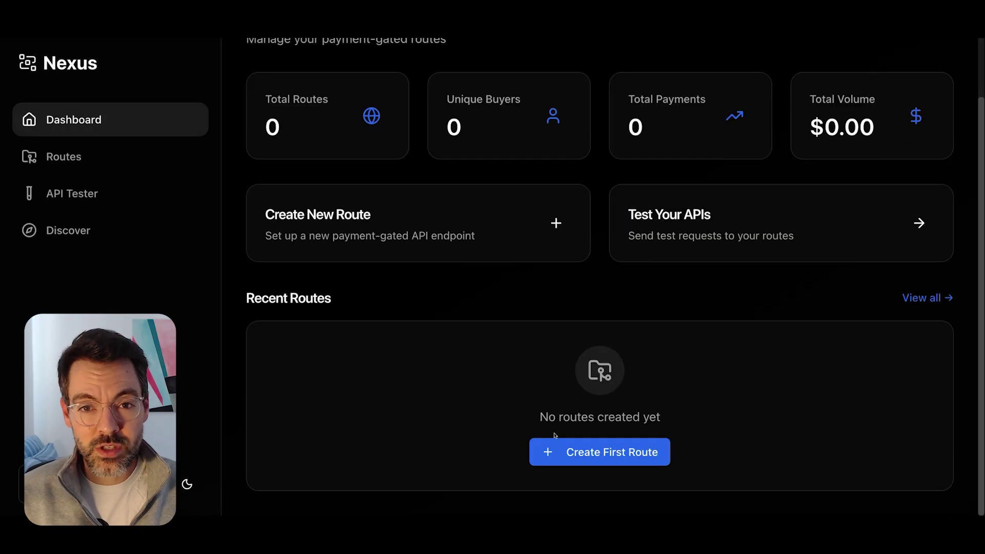
Start a new route and load endpoints from the pasted thirdweb openapi.json URL
left_click(584, 454)
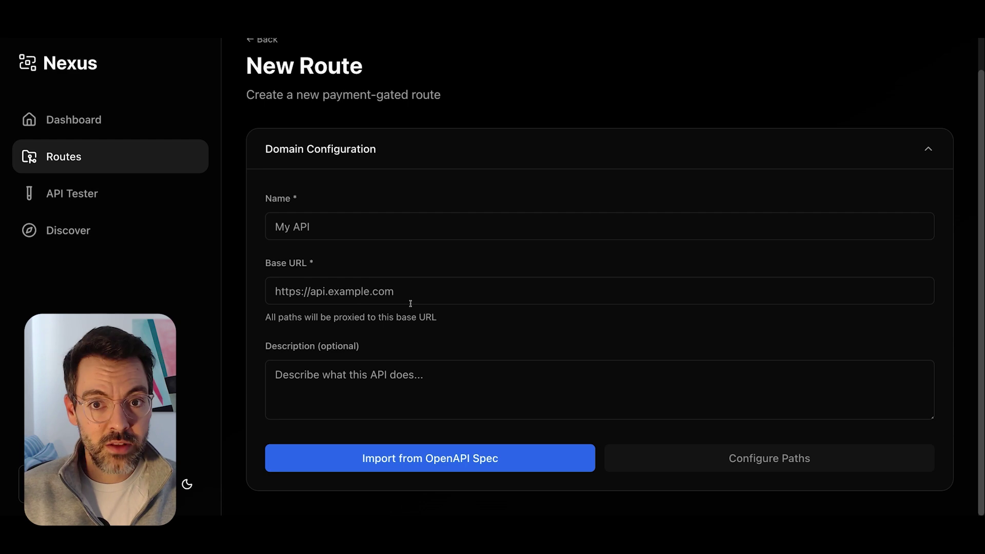
left_click(419, 457)
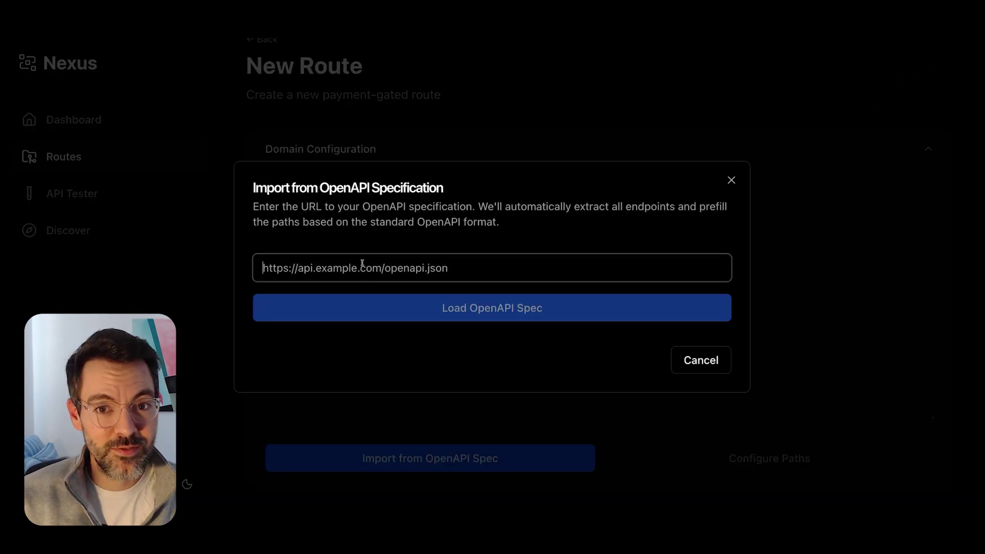
type("https://api.thirdweb.com/openapi.json")
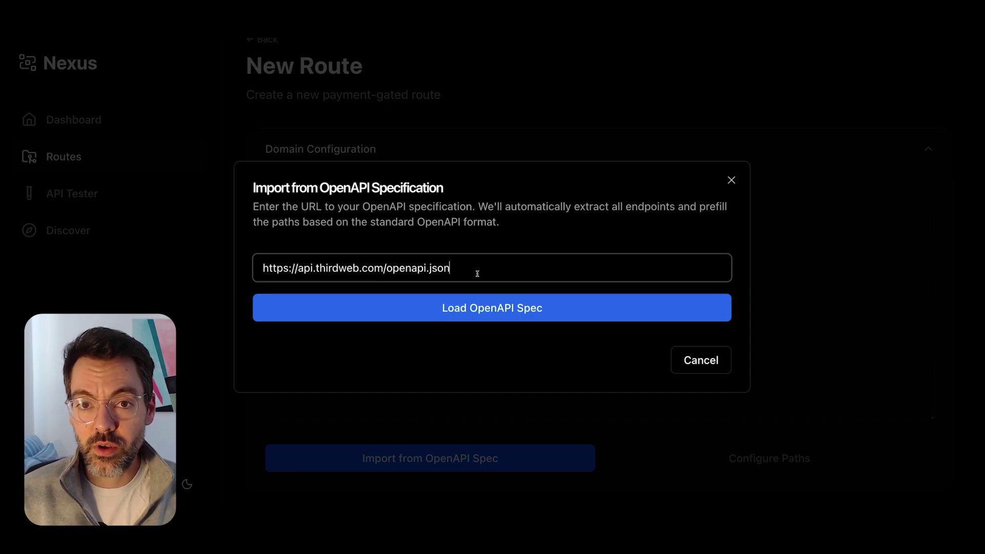
left_click(486, 303)
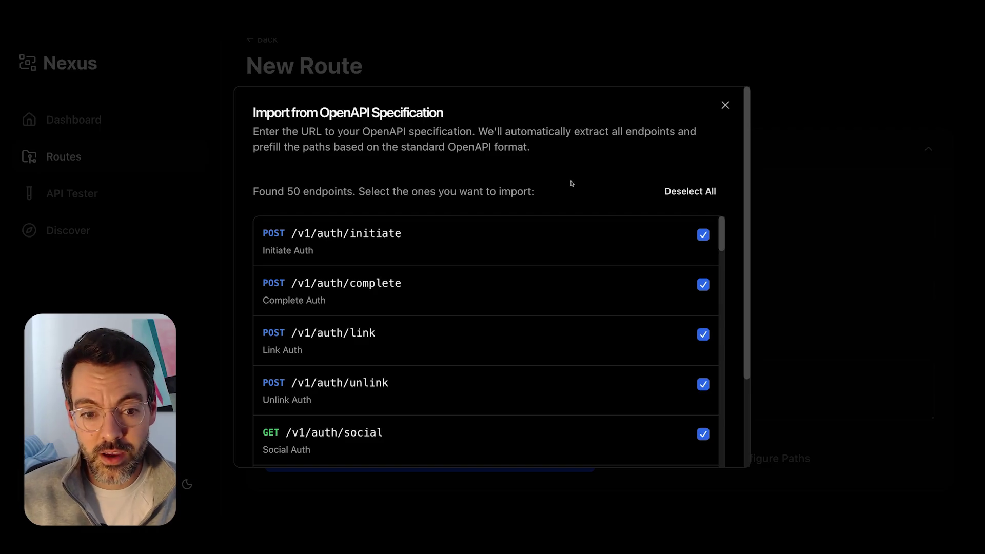
Deselect all spec endpoints and scroll down to find /v1/wallets/{address}/tokens
left_click(690, 191)
scroll(571, 284, "down", 2)
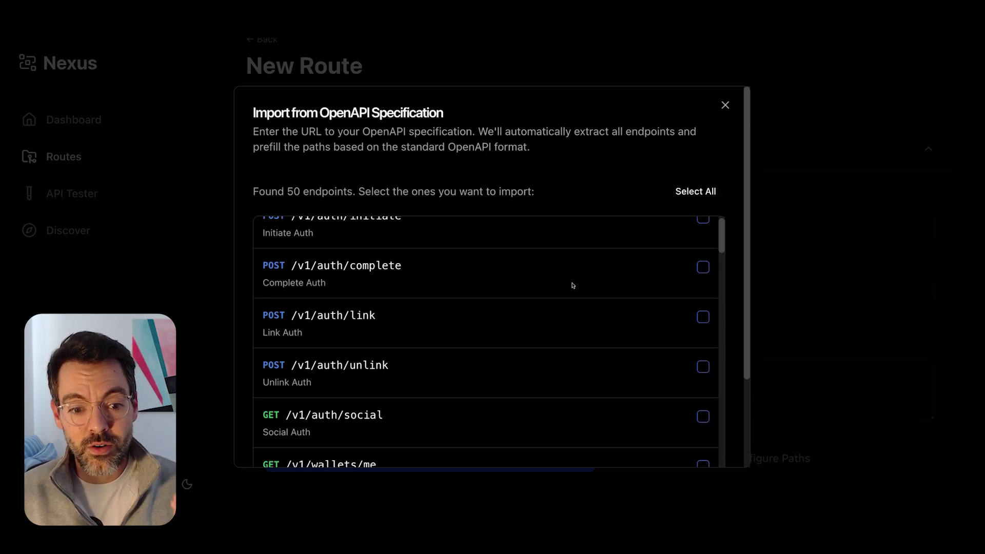
scroll(541, 323, "down", 1)
scroll(541, 324, "down", 2)
scroll(541, 324, "down", 2)
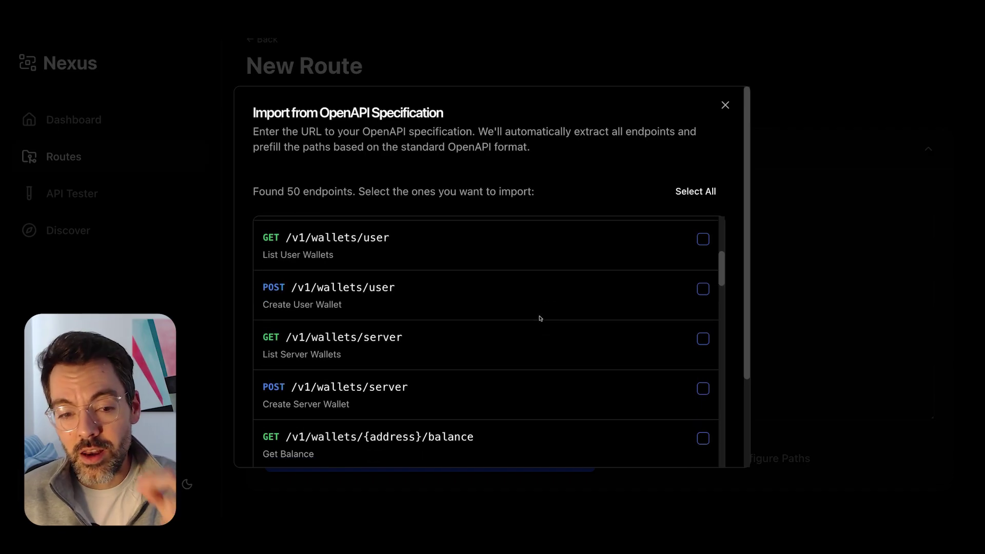
scroll(540, 322, "down", 1)
scroll(539, 318, "down", 1)
scroll(538, 319, "down", 2)
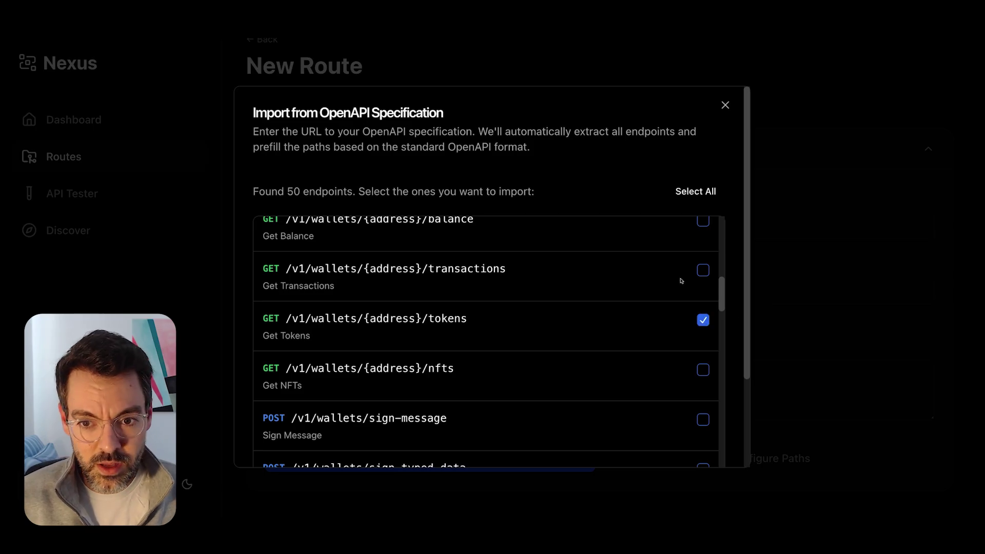
scroll(683, 143, "down", 2)
Import the single wallet-tokens endpoint and expand its path configuration
left_click(661, 436)
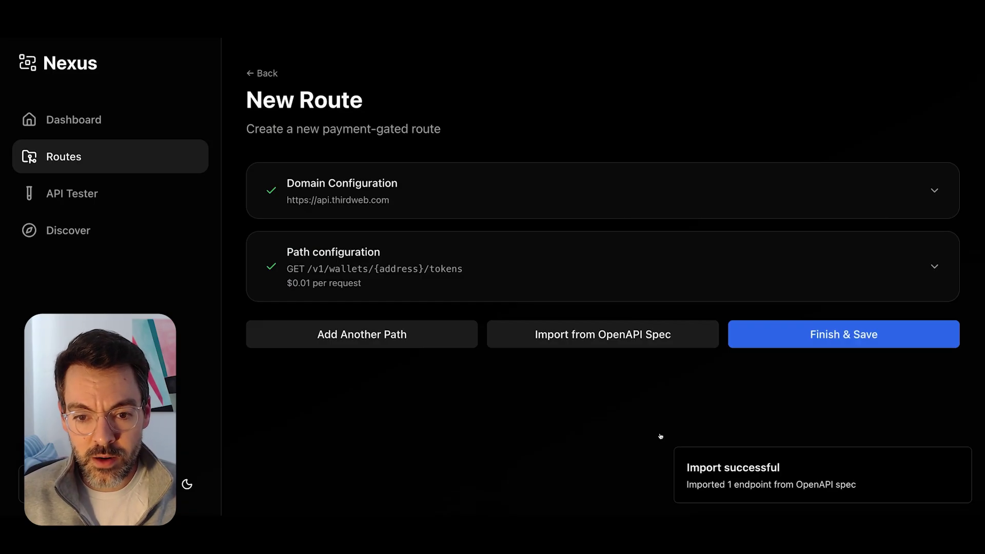
left_click(628, 251)
scroll(564, 251, "down", 2)
scroll(564, 251, "down", 1)
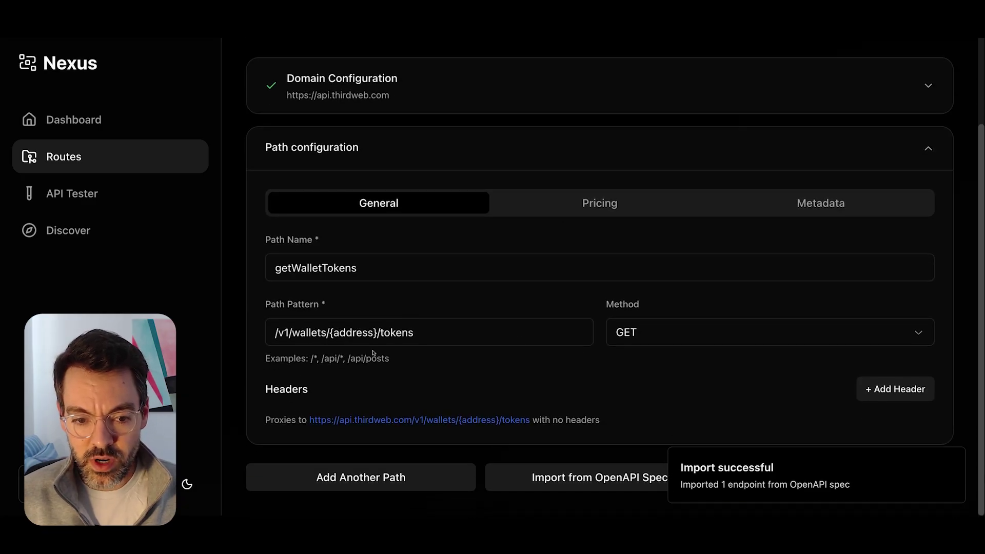
Review the path's pricing settings, keeping Base as the payment chain
left_click(613, 211)
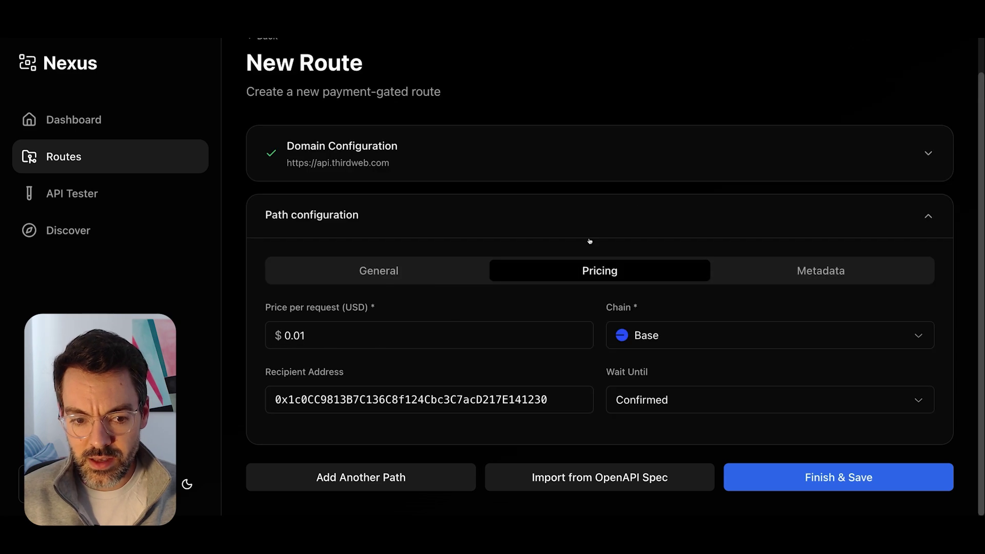
left_click(680, 346)
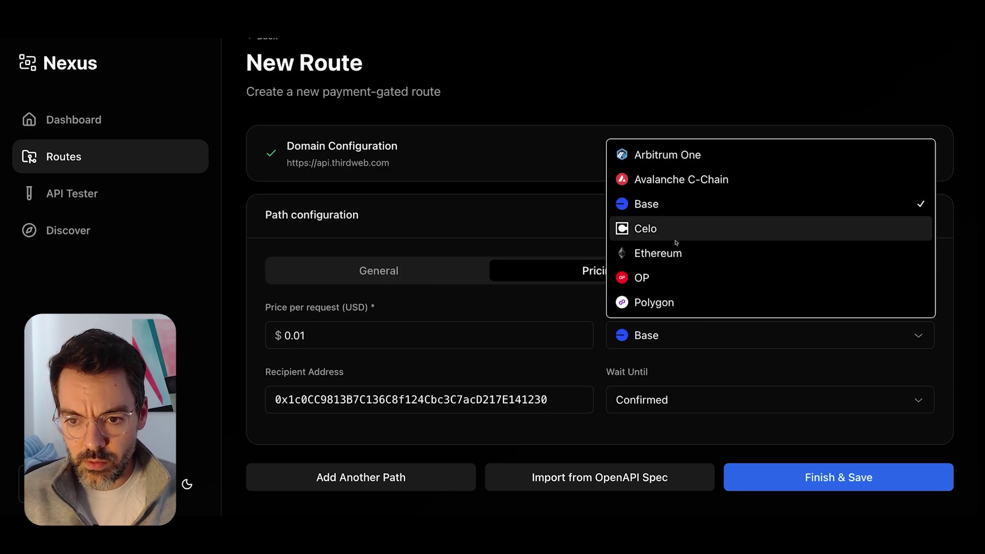
left_click(663, 207)
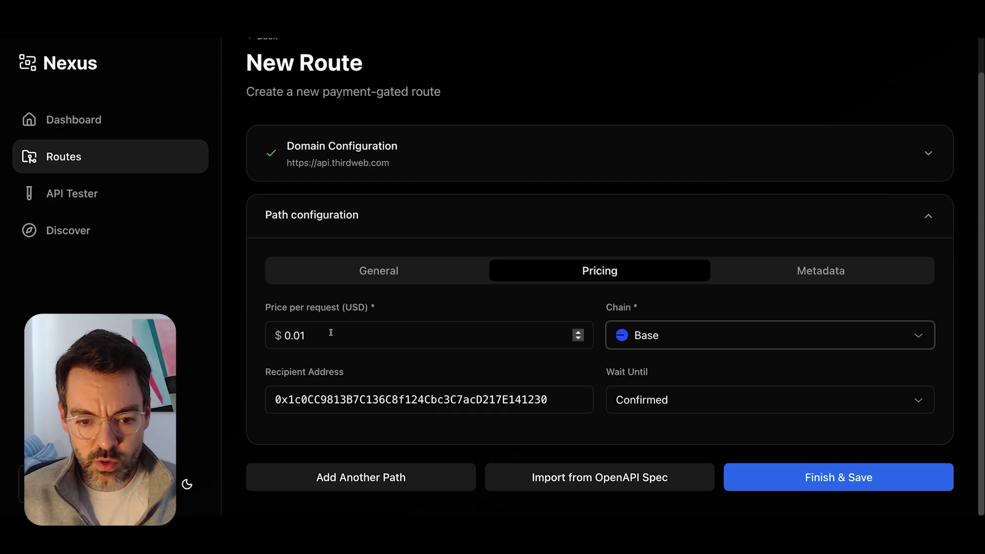
left_click(493, 313)
Inspect the path's metadata settings, then return to its general settings
left_click(821, 271)
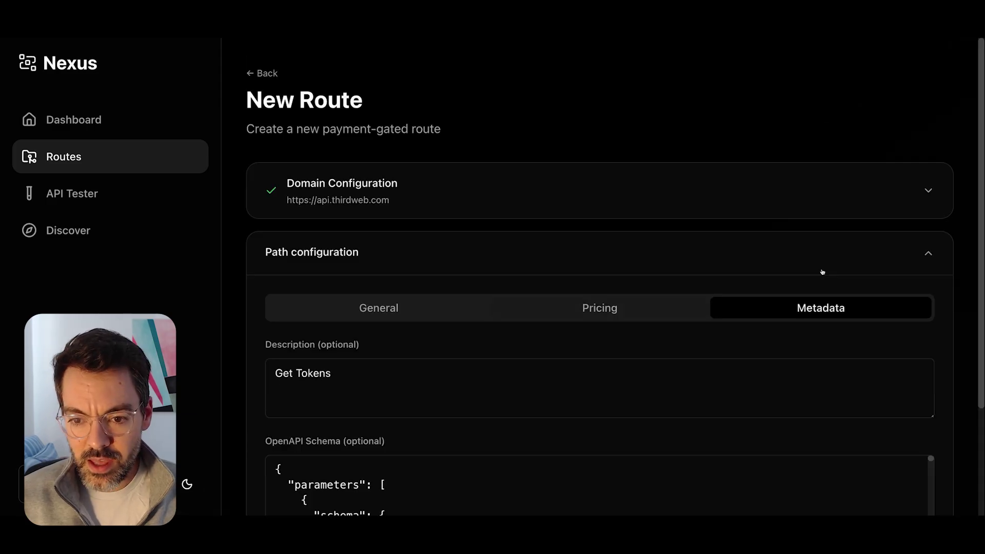
scroll(728, 242, "down", 1)
scroll(402, 259, "down", 2)
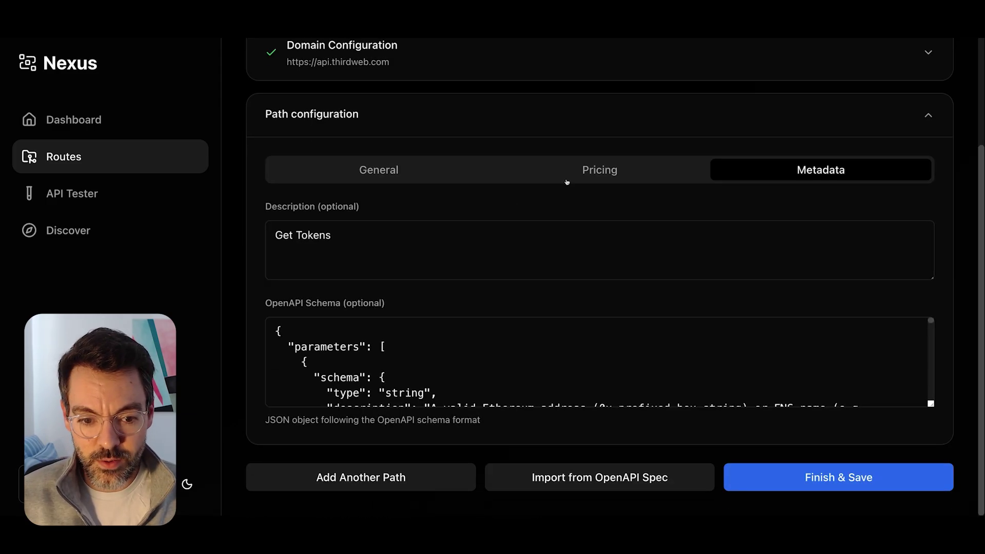
scroll(614, 130, "up", 2)
scroll(607, 144, "down", 2)
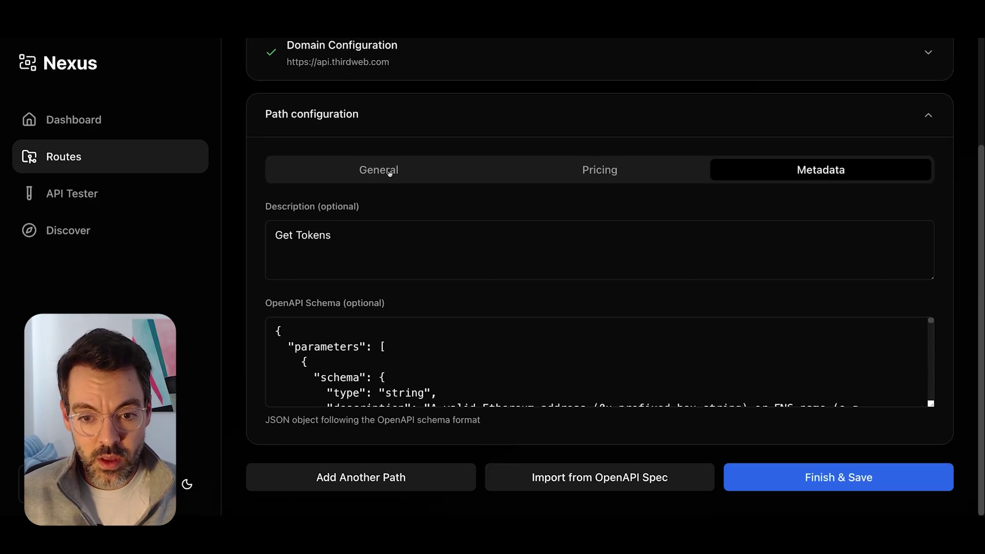
left_click(393, 175)
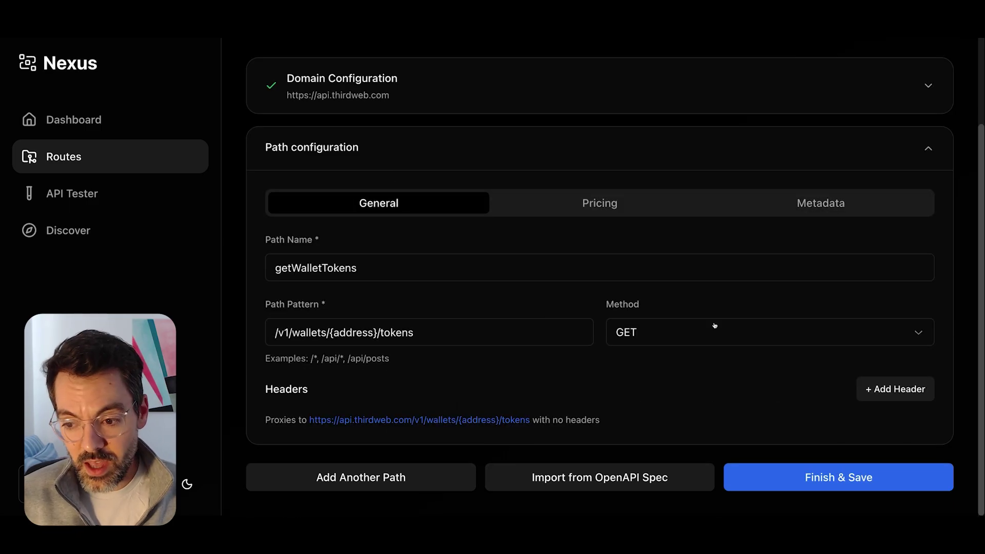
Add an x-secret-key header whose value is the pasted thirdweb secret key
left_click(882, 390)
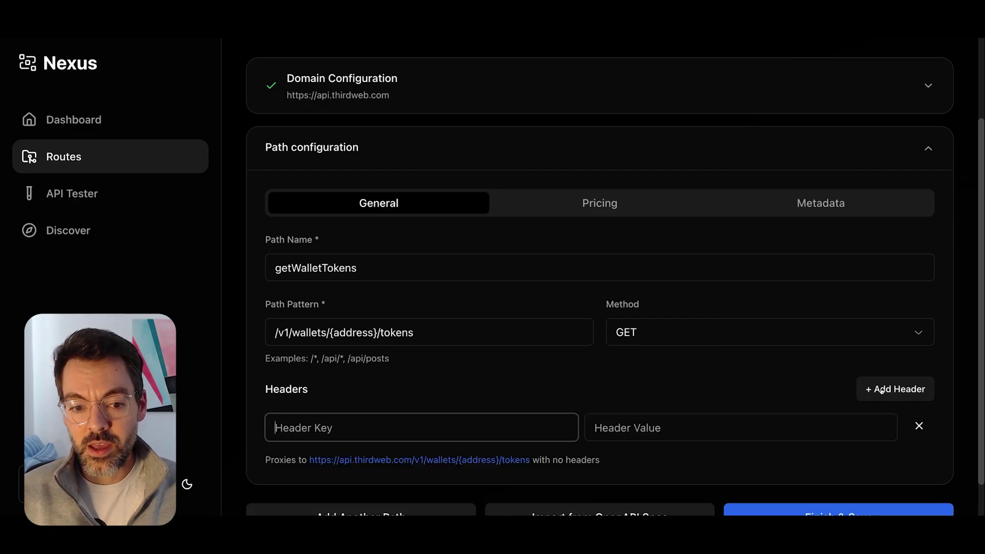
scroll(703, 379, "down", 1)
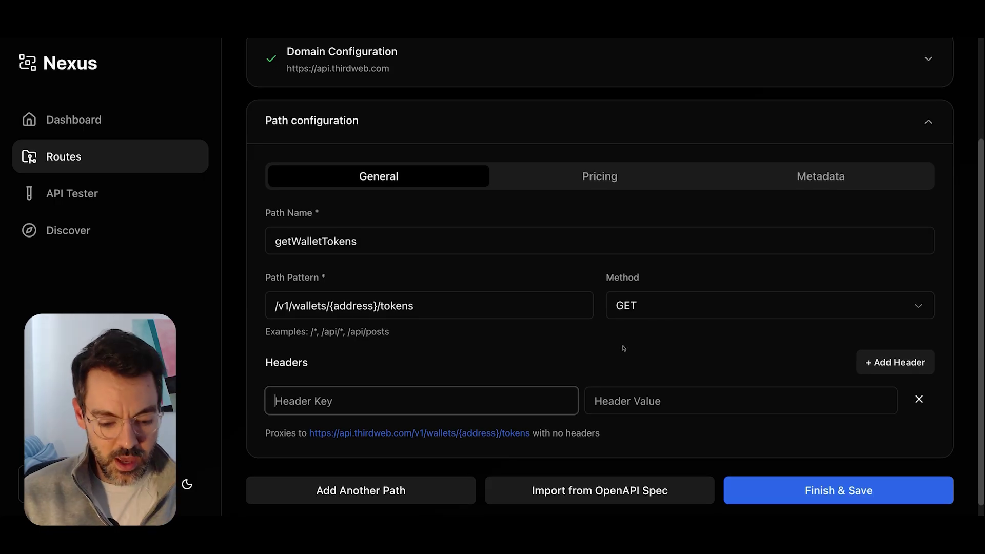
type("x-secret")
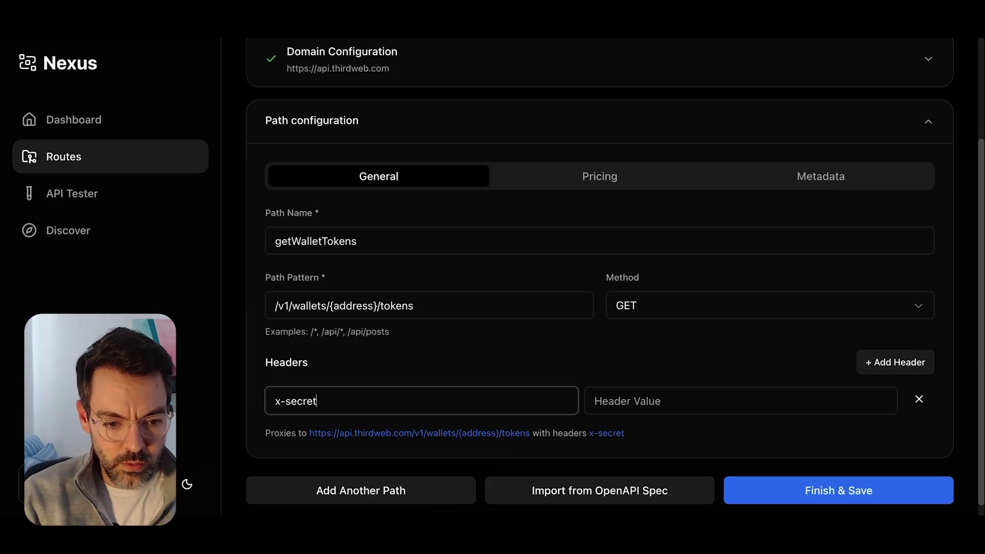
type("-key")
key("Tab")
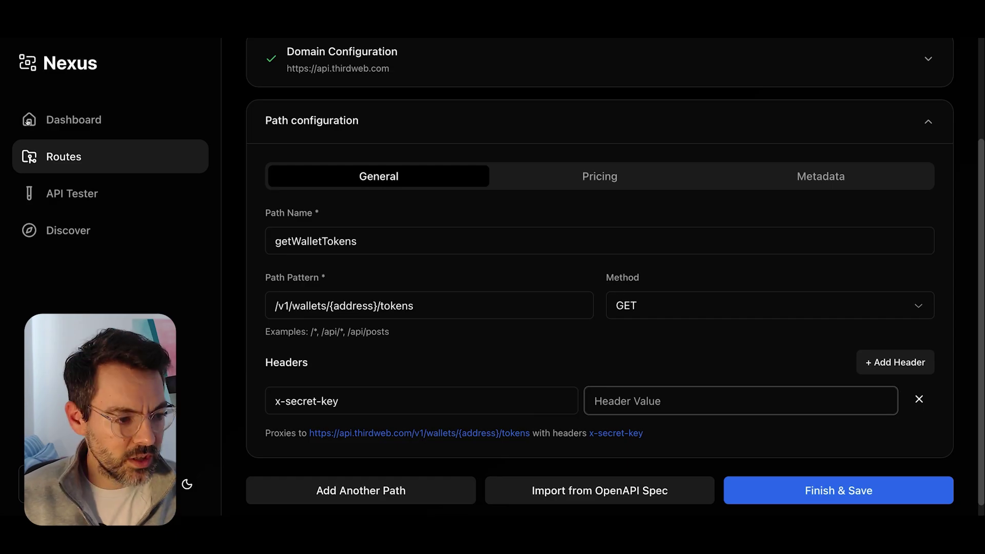
key("alt+Tab")
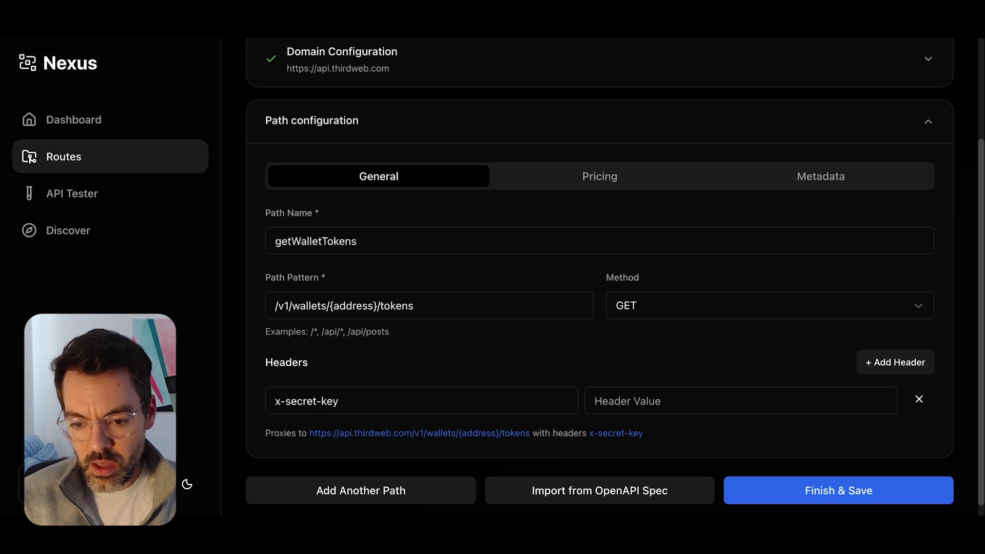
key("alt+Tab")
key("ctrl+v")
left_click(799, 488)
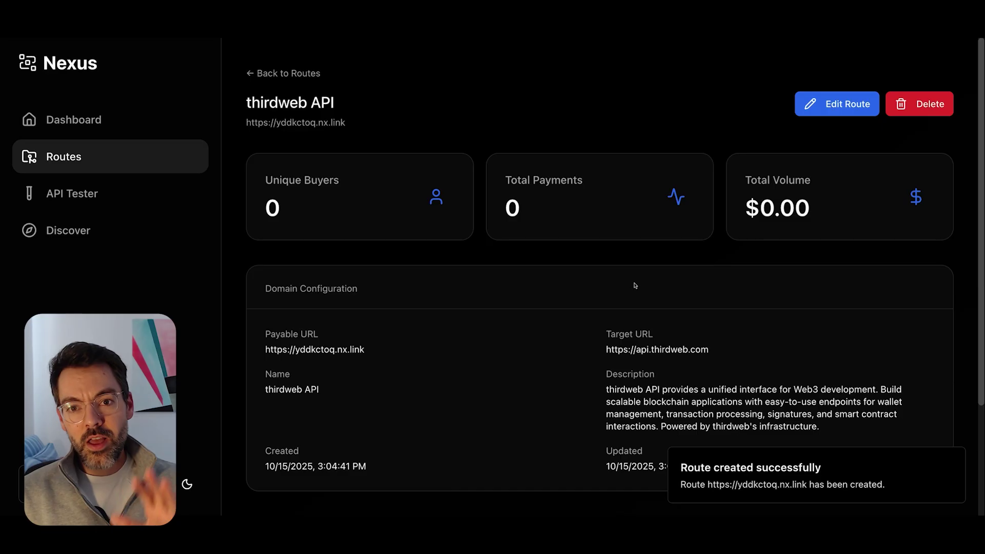
scroll(583, 314, "down", 1)
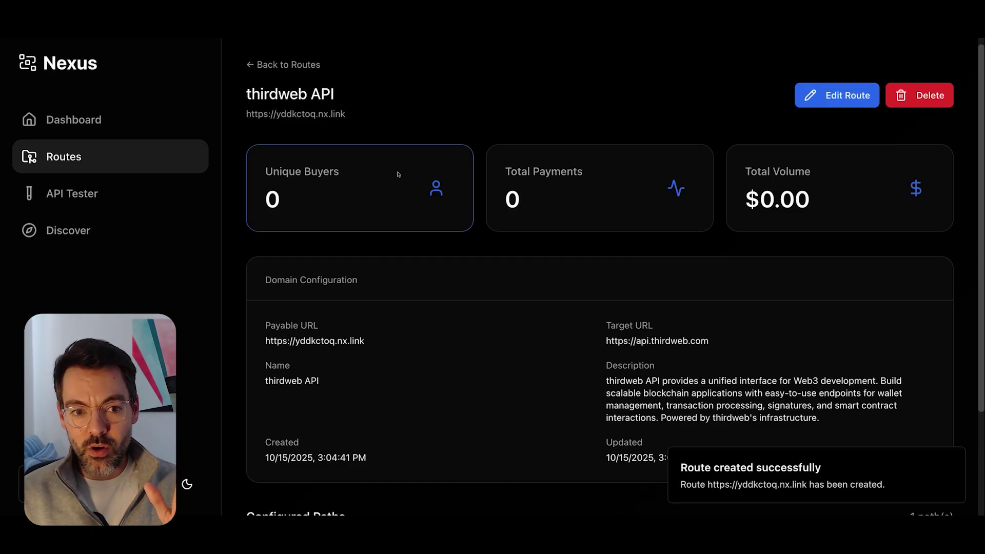
left_click_drag(351, 117, 244, 121)
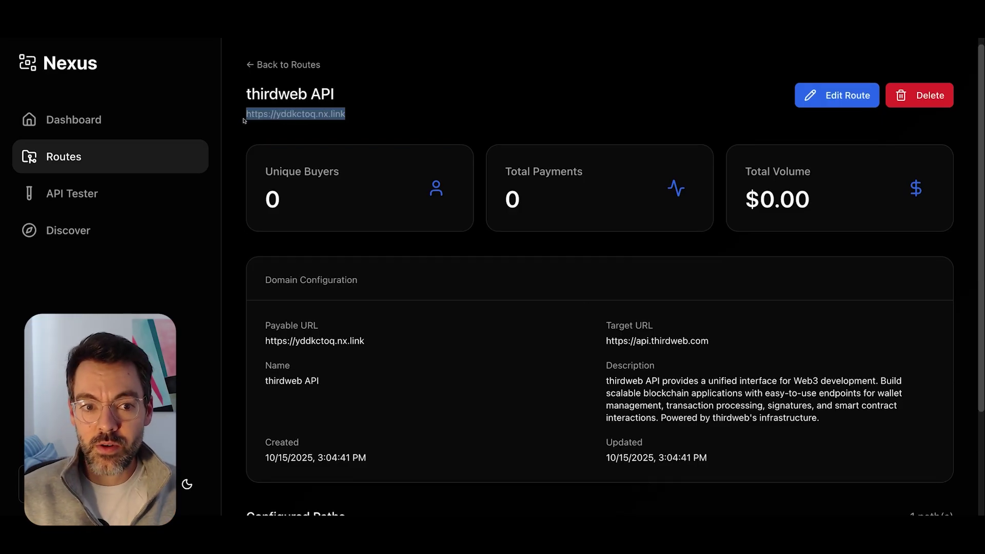
left_click(414, 116)
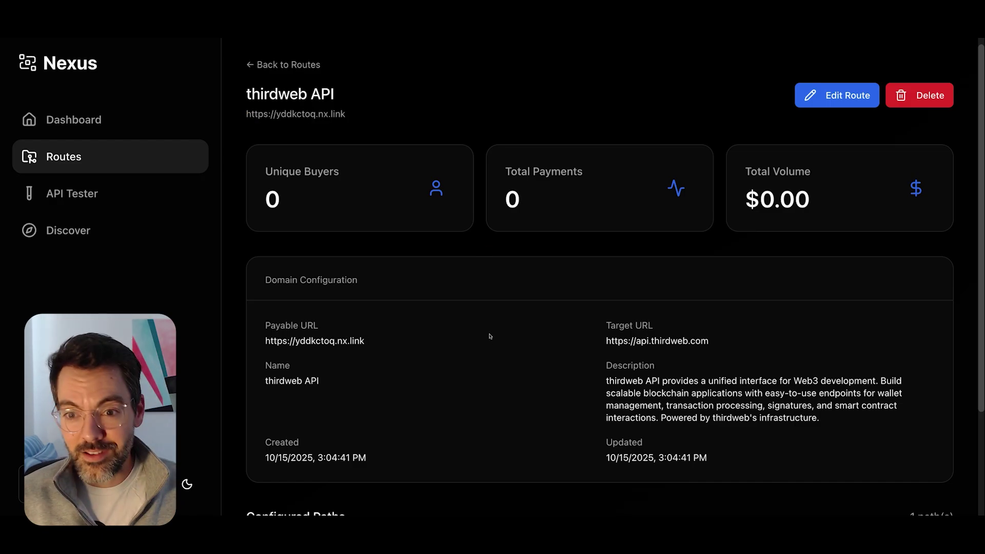
Scroll to the Configured Paths table listing getWalletTokens at $0.01
scroll(490, 337, "down", 1)
scroll(489, 336, "down", 1)
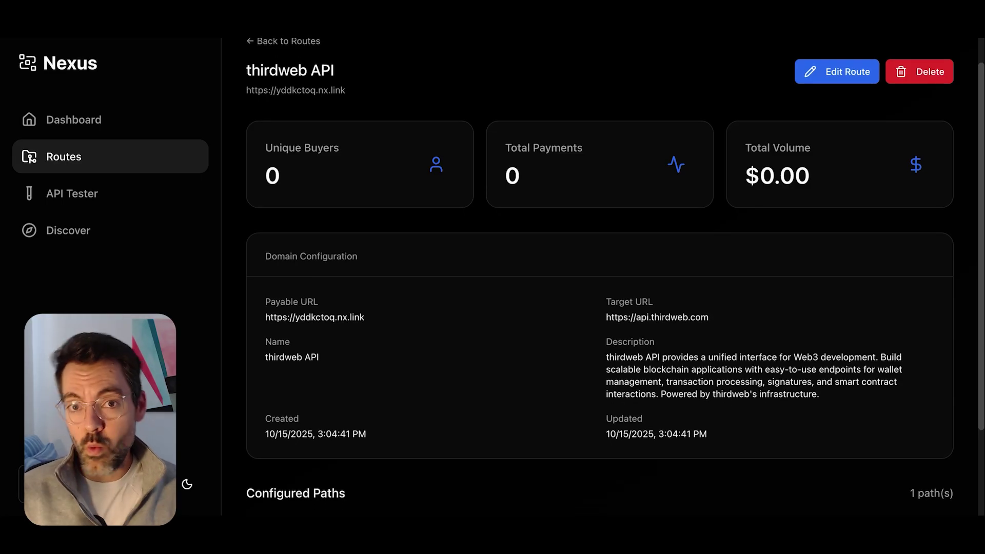
scroll(515, 310, "down", 2)
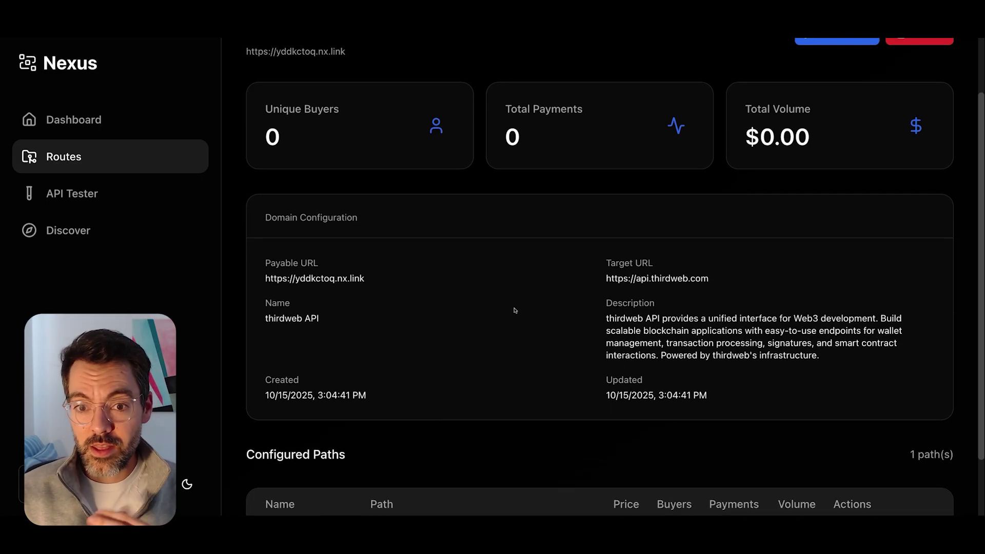
scroll(512, 307, "up", 1)
scroll(410, 231, "up", 1)
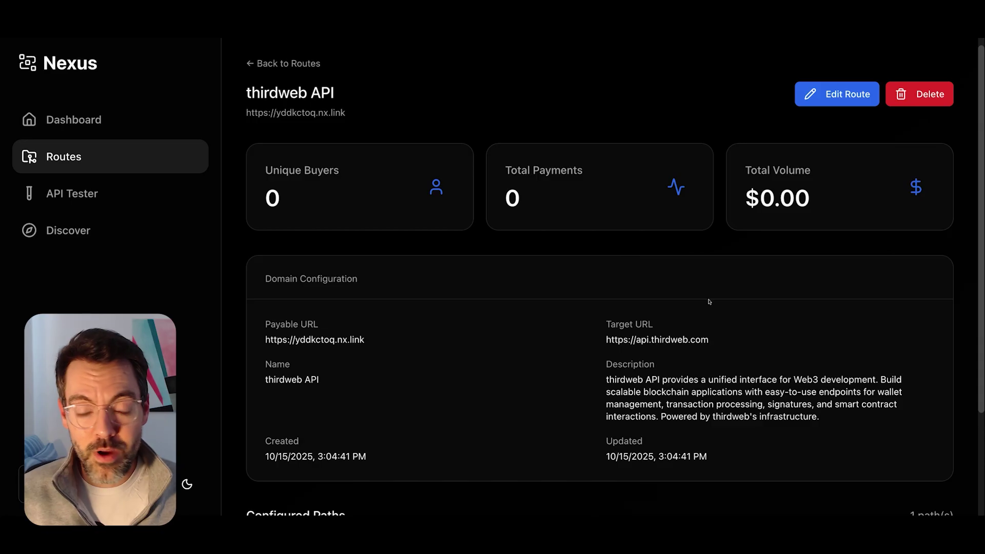
scroll(564, 334, "down", 3)
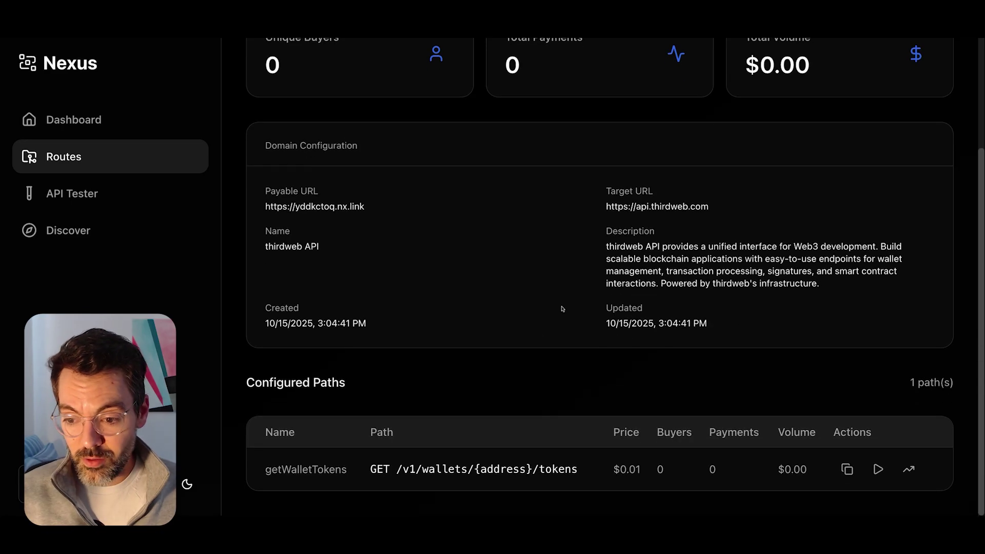
Open the test request form for the getWalletTokens path
left_click(879, 471)
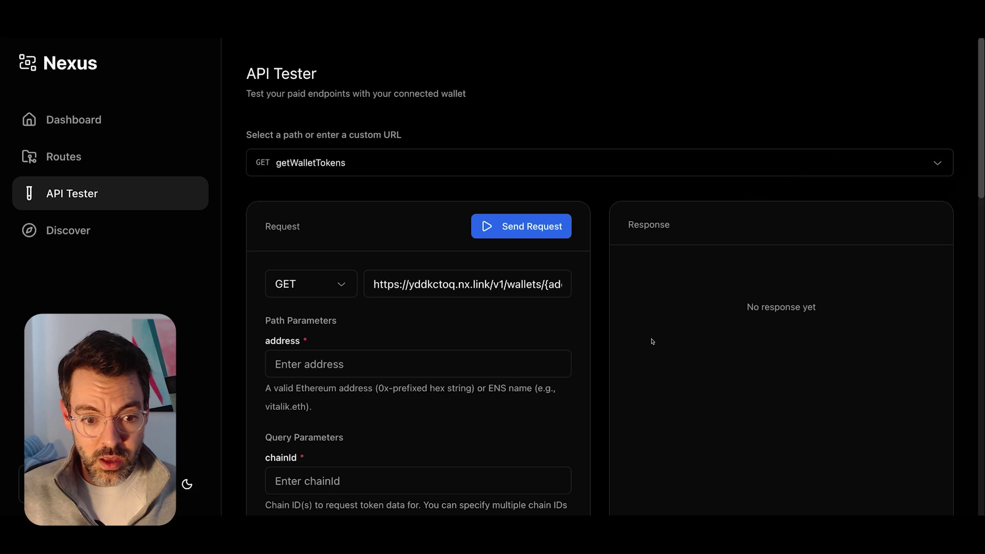
scroll(378, 338, "down", 2)
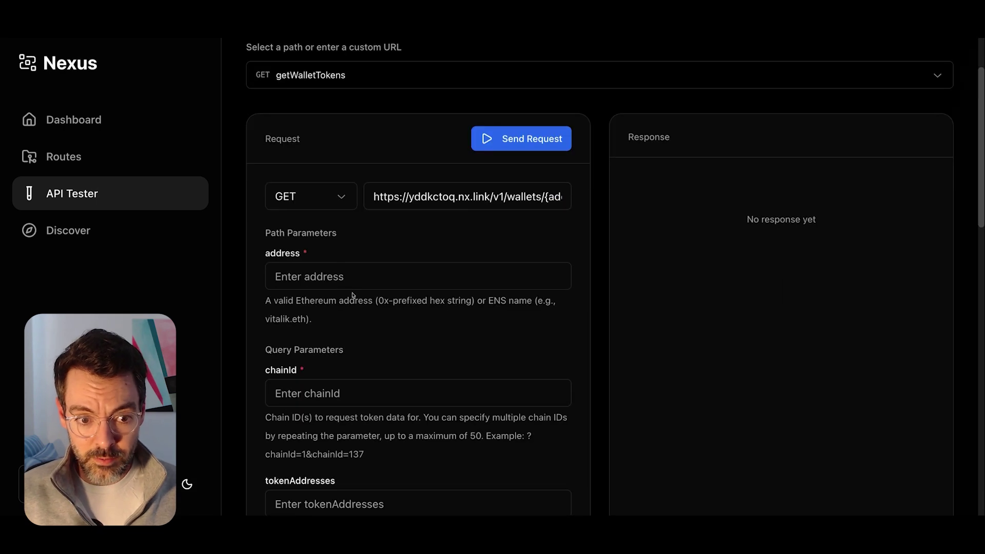
scroll(344, 371, "down", 2)
scroll(395, 229, "up", 2)
scroll(405, 238, "up", 2)
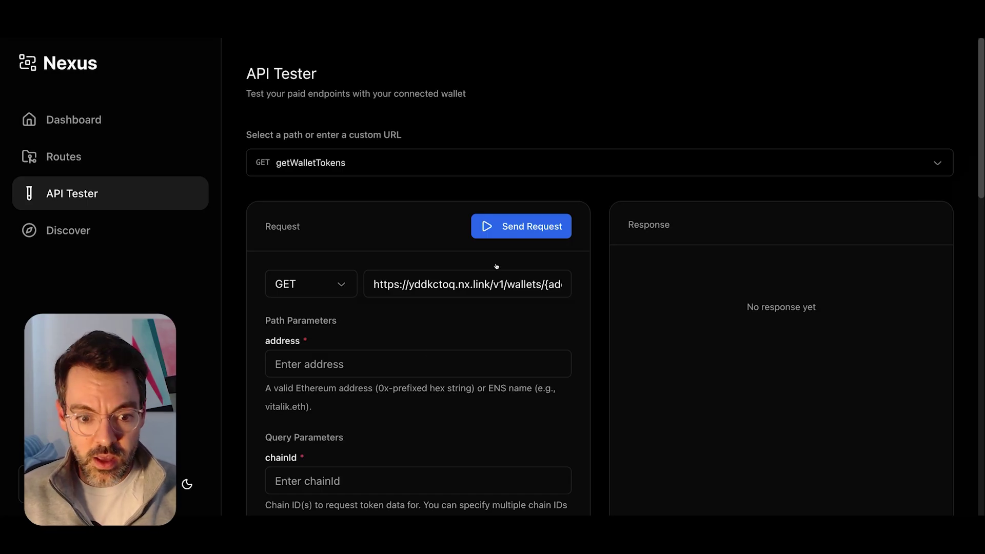
Fill in the pasted wallet address and chainId 1, then send the paid request
left_click(375, 365)
key("ctrl+v")
scroll(428, 330, "down", 1)
left_click(359, 411)
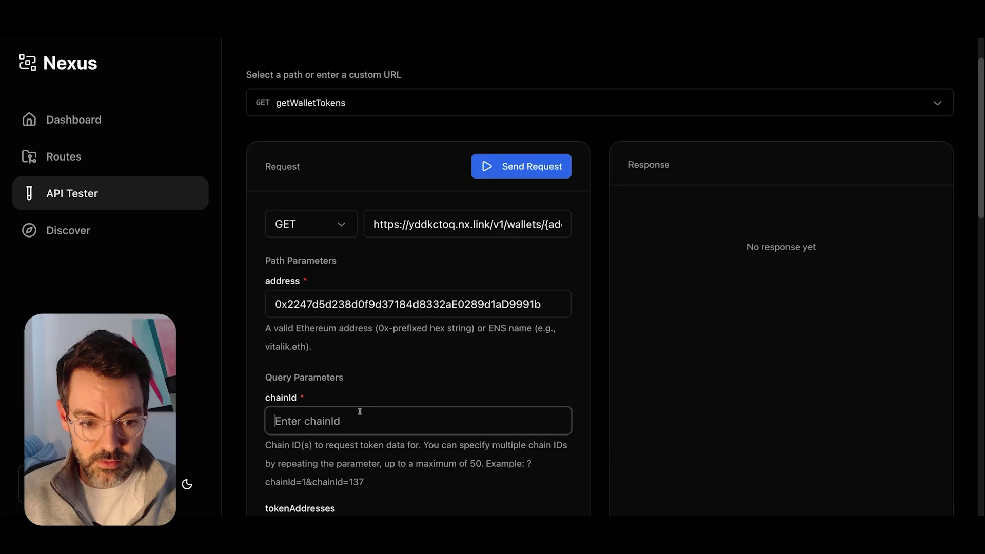
scroll(359, 412, "down", 1)
type("1")
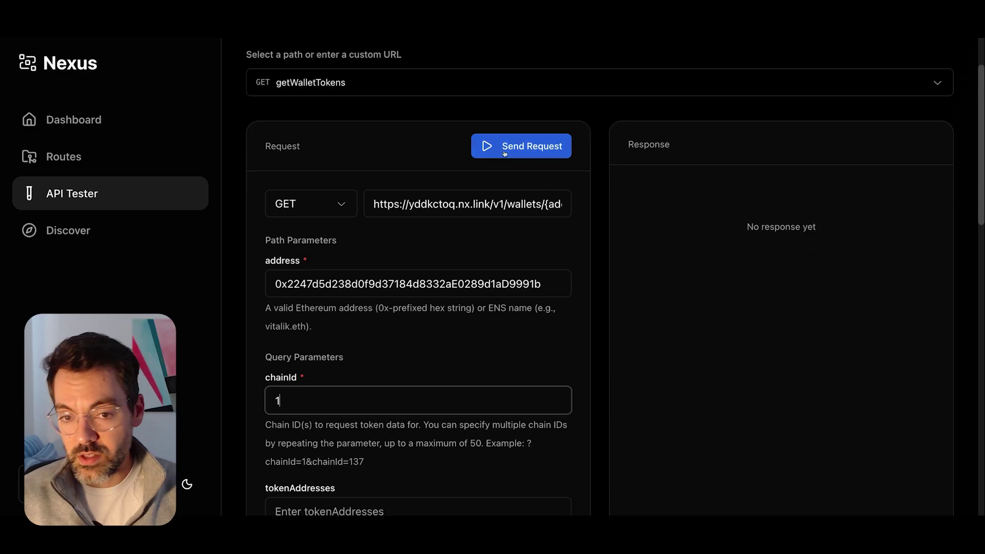
left_click(502, 150)
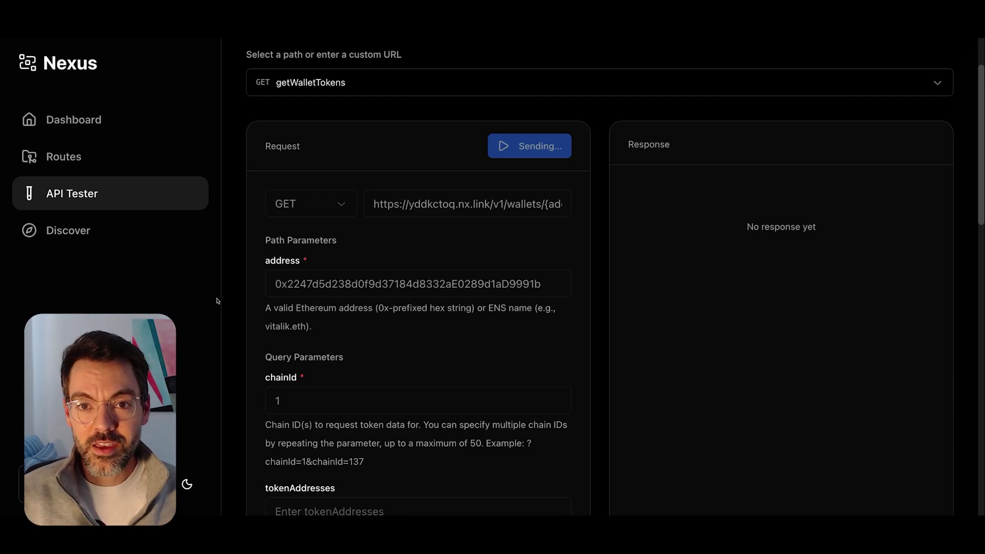
scroll(831, 196, "down", 3)
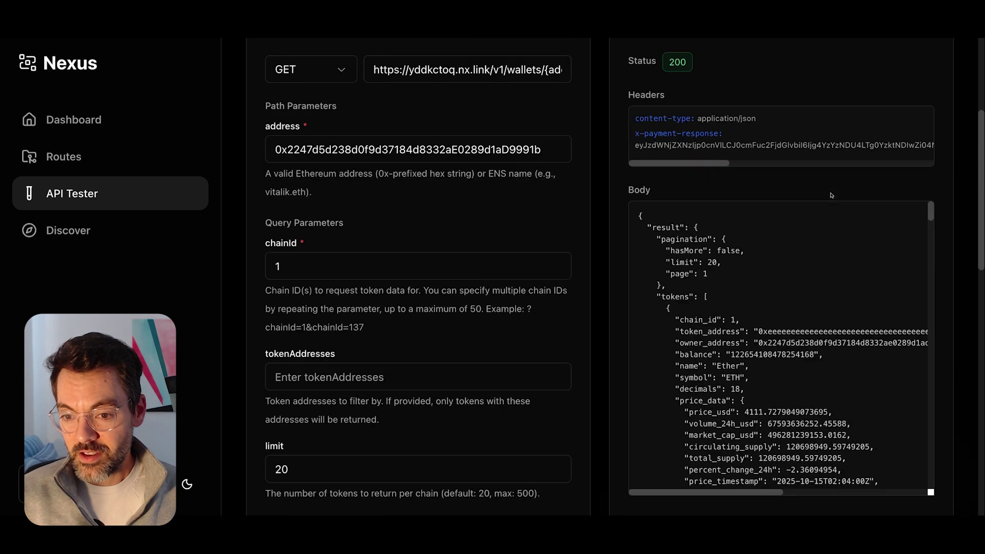
scroll(818, 239, "up", 5)
scroll(819, 240, "down", 3)
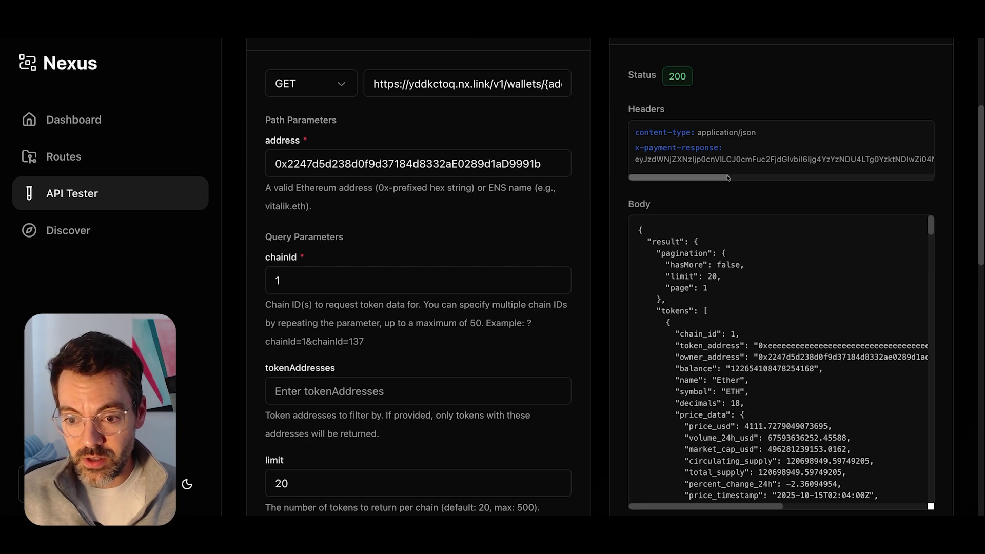
scroll(769, 231, "down", 5)
scroll(809, 291, "up", 3)
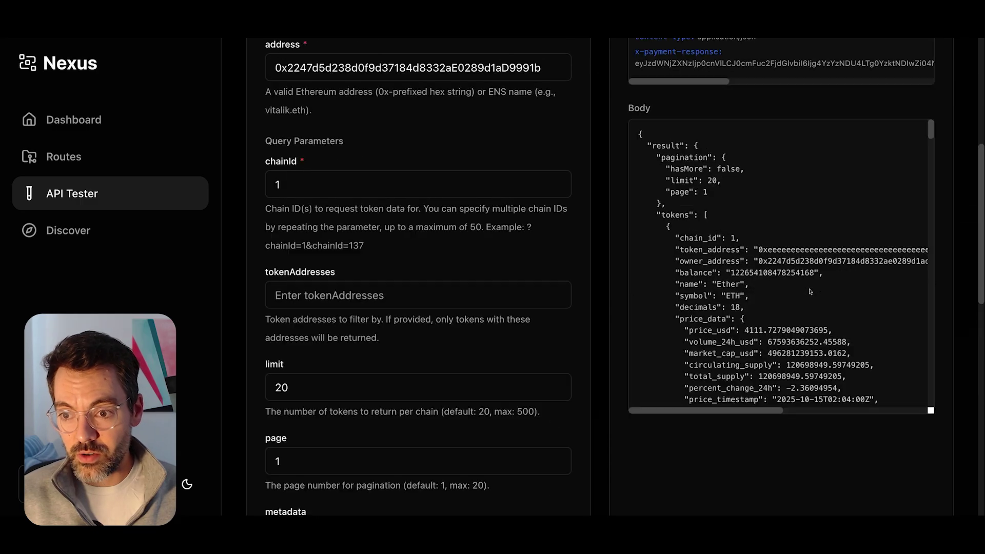
scroll(810, 292, "up", 1)
scroll(932, 180, "down", 2)
scroll(932, 181, "down", 2)
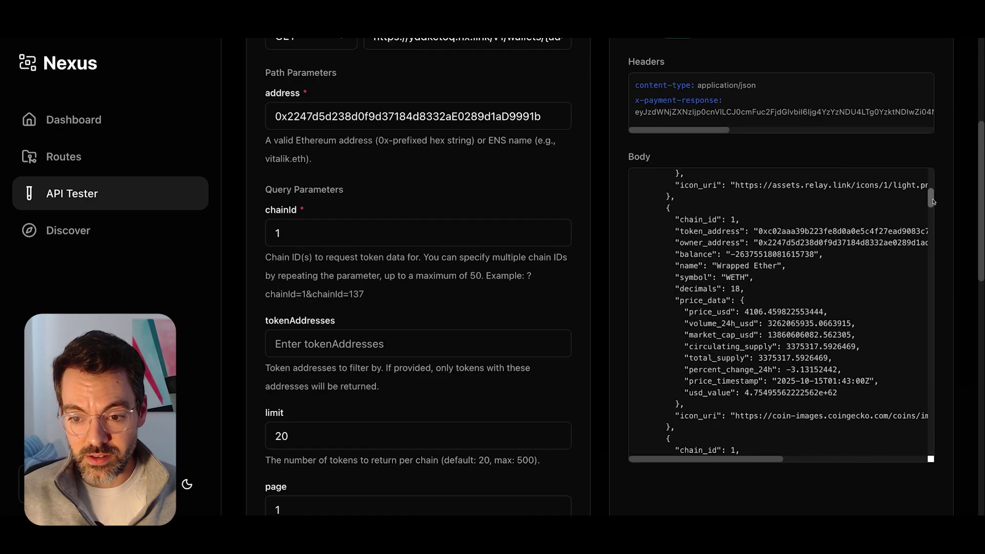
scroll(932, 181, "down", 2)
scroll(856, 89, "up", 8)
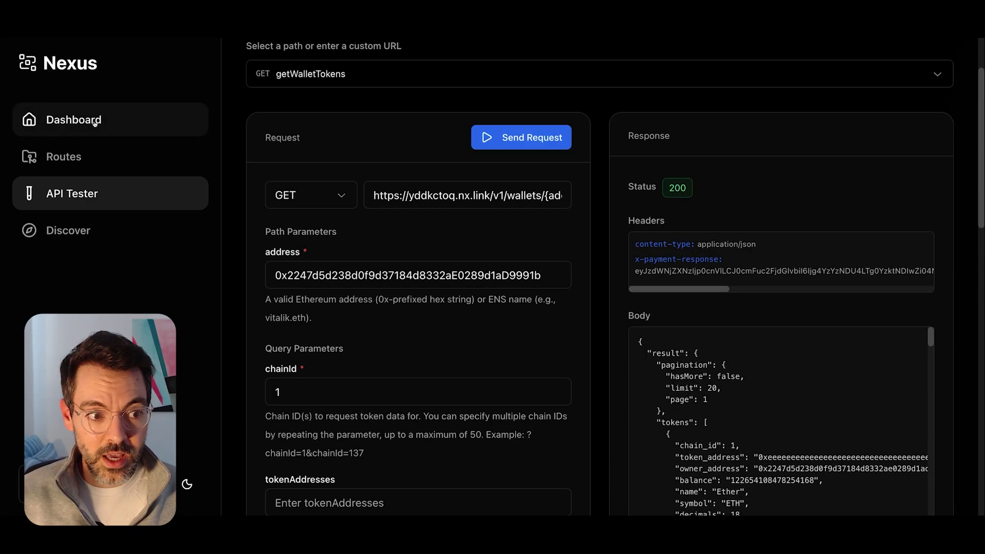
Go to the Dashboard to confirm one payment, one buyer and $0.01 volume
left_click(95, 122)
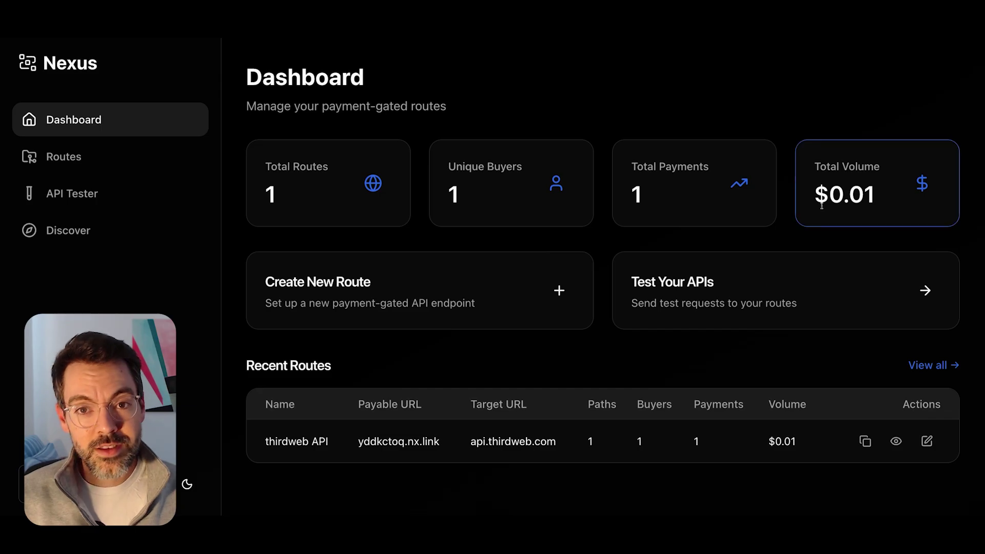